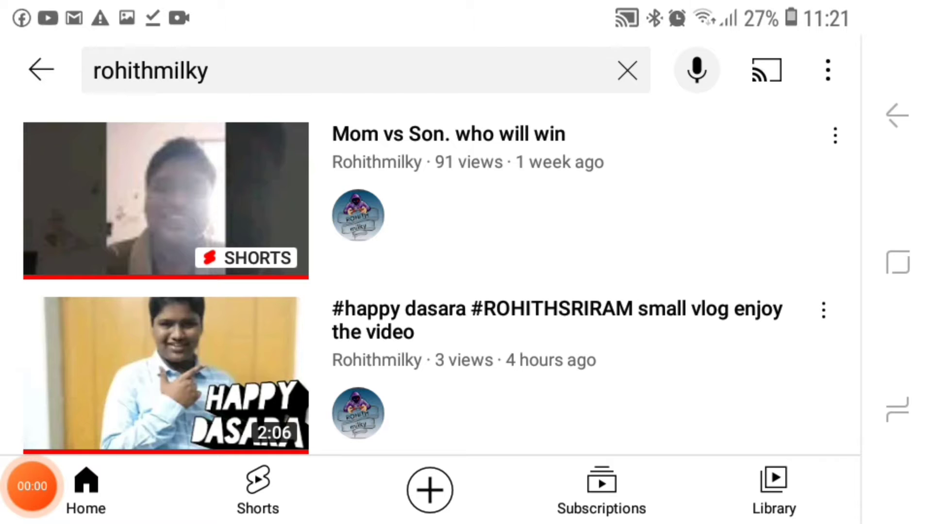
scroll(467, 291, down, 2)
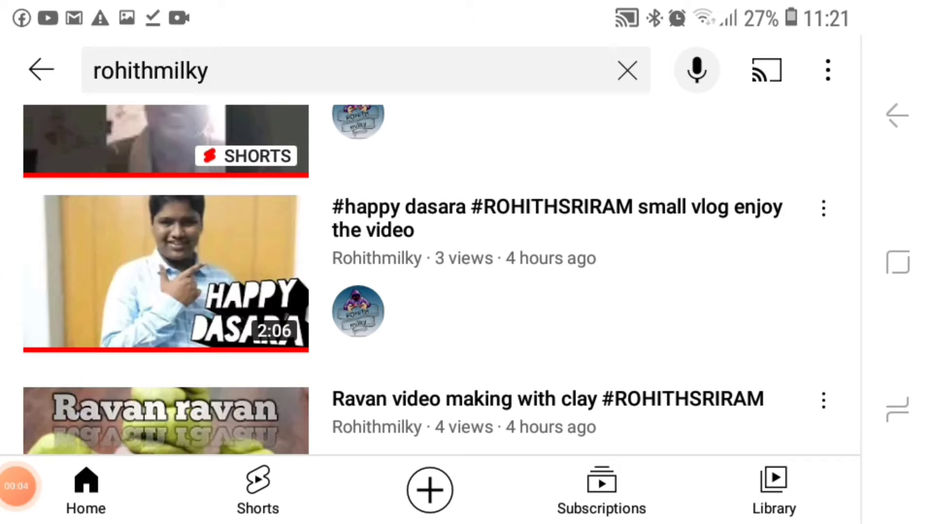
scroll(466, 291, down, 2)
scroll(466, 292, up, 1)
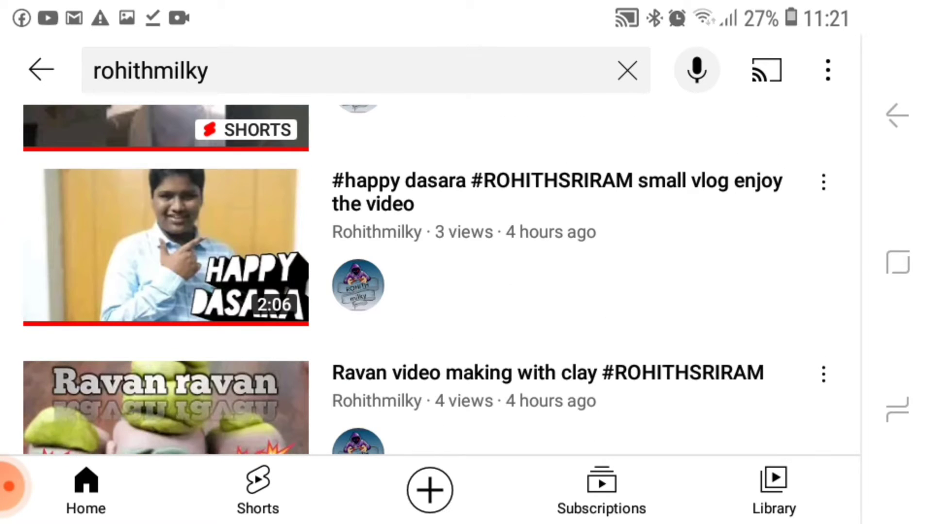
scroll(466, 291, down, 3)
scroll(466, 291, down, 3)
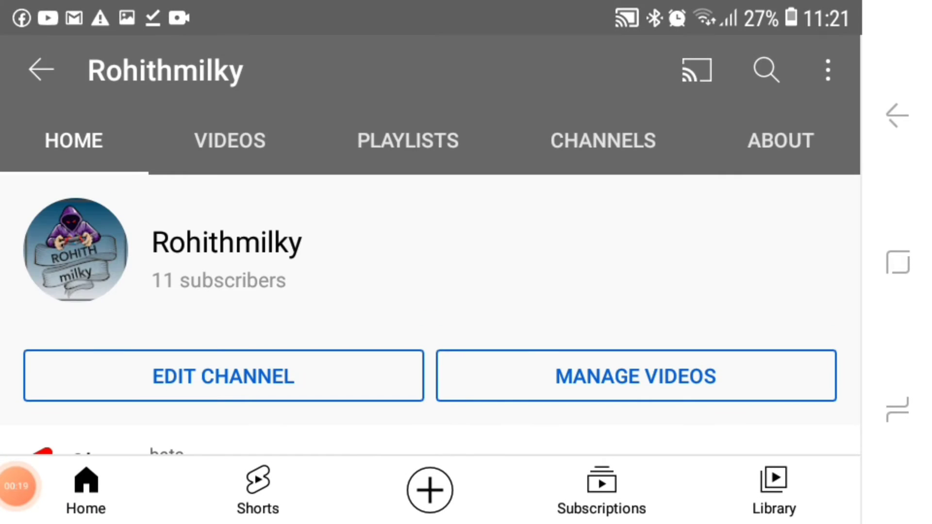
scroll(430, 291, down, 5)
scroll(430, 291, up, 4)
Step: Open the options menu for the 0:15 'o mere buggu oye' video in the channel's uploads
click(229, 141)
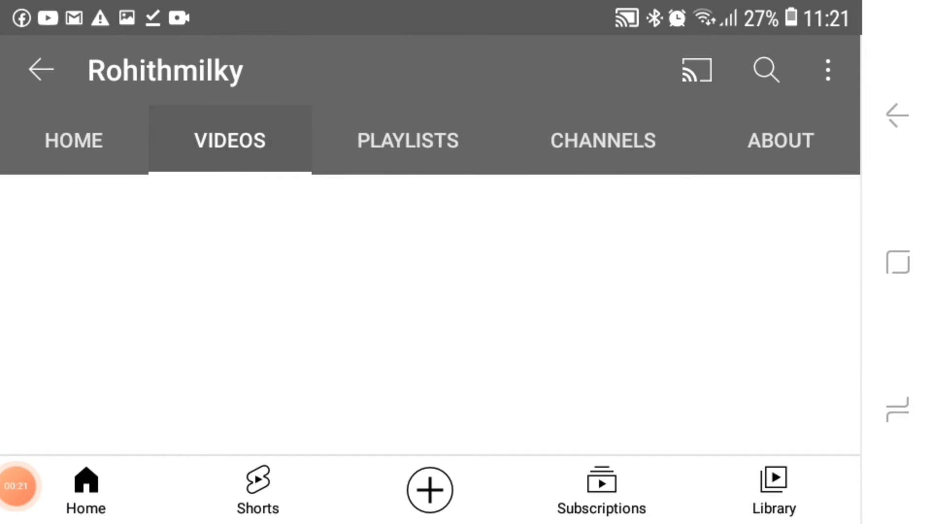
scroll(430, 292, down, 3)
scroll(429, 291, down, 3)
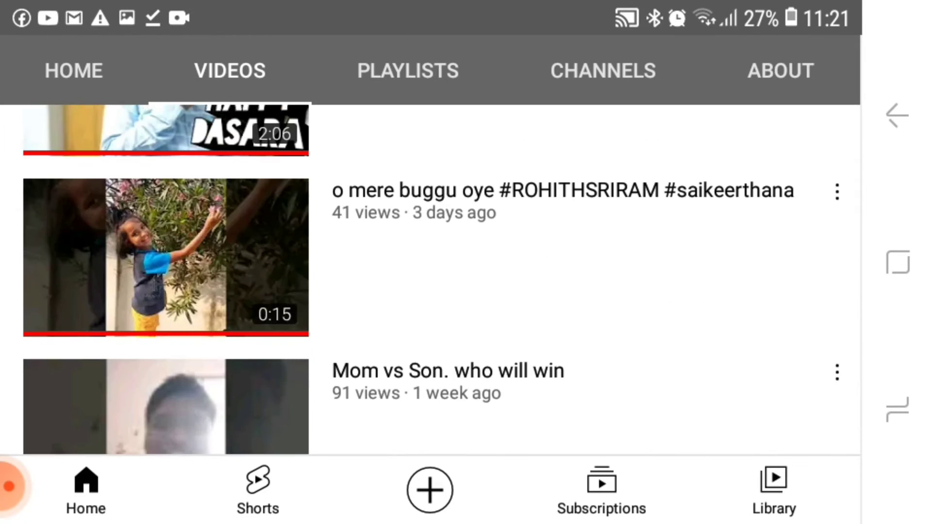
scroll(430, 291, down, 3)
scroll(429, 291, up, 3)
scroll(430, 291, up, 2)
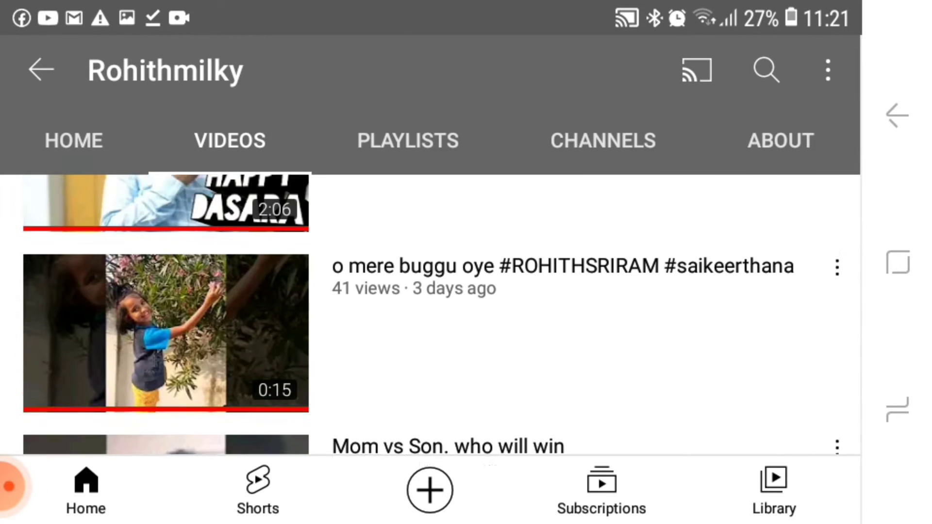
scroll(429, 291, down, 1)
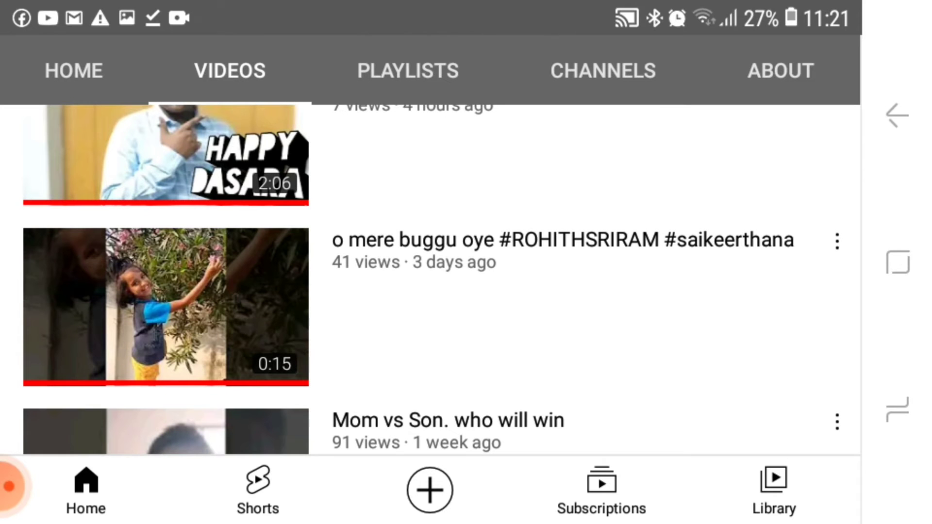
click(836, 241)
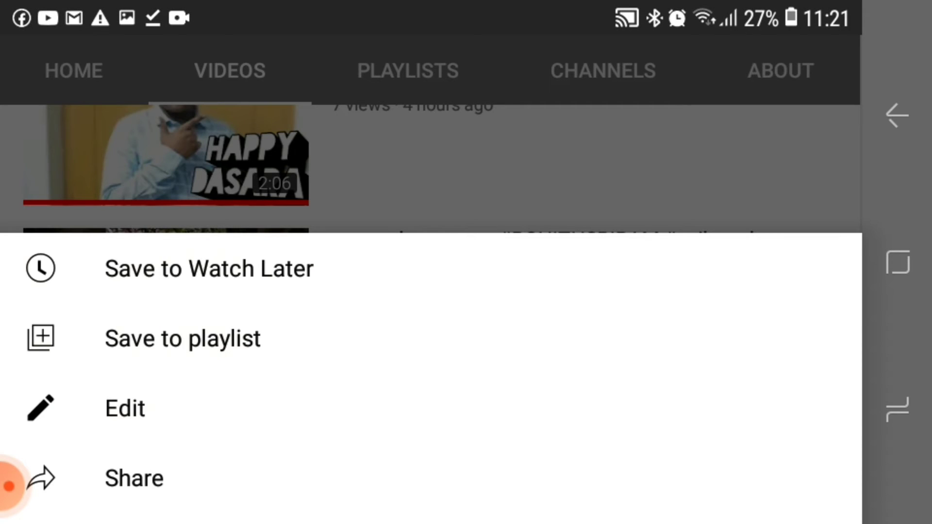
Step: Choose Save to playlist for the video and begin a new playlist
click(183, 339)
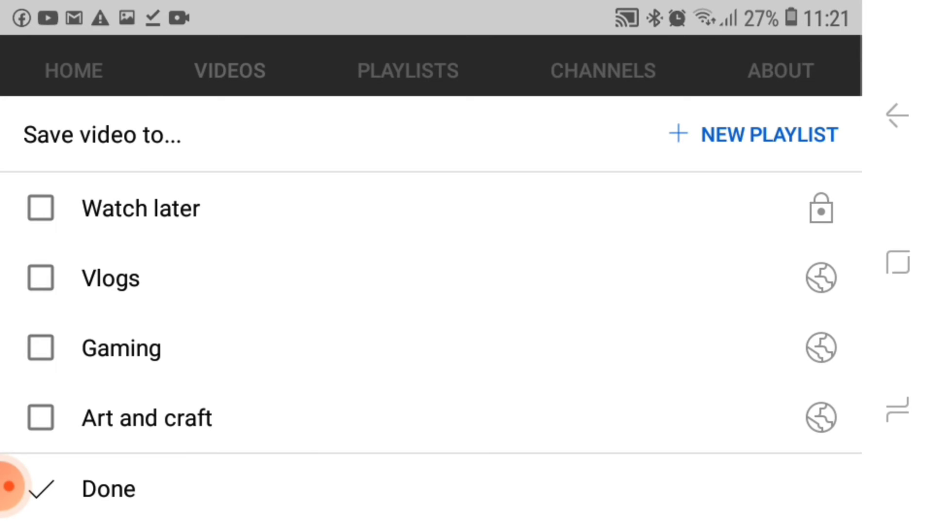
click(753, 134)
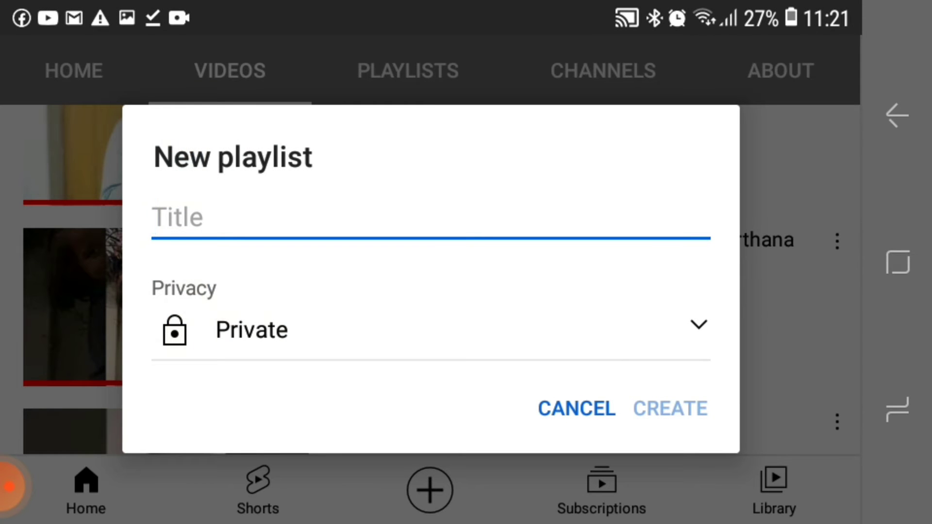
Step: Title the playlist 'Shorts', set its privacy to Public, and create it
click(429, 218)
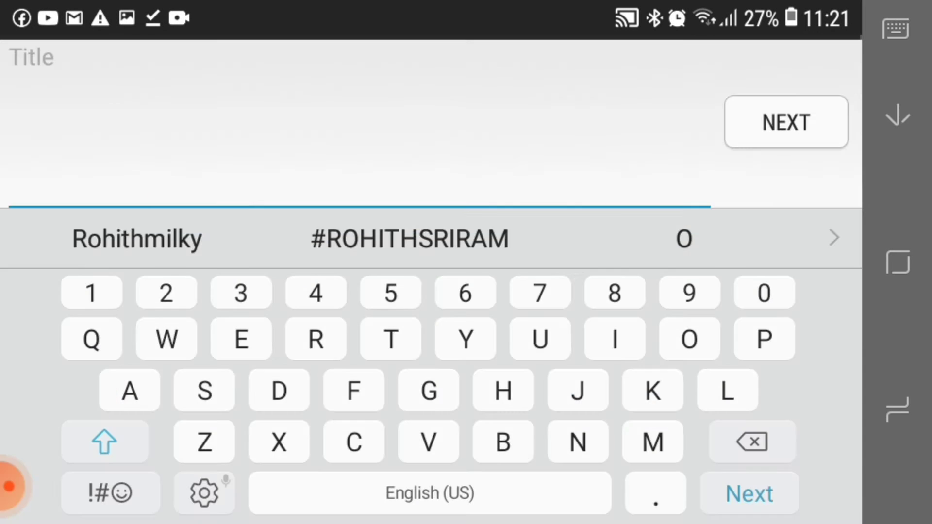
text(Sh)
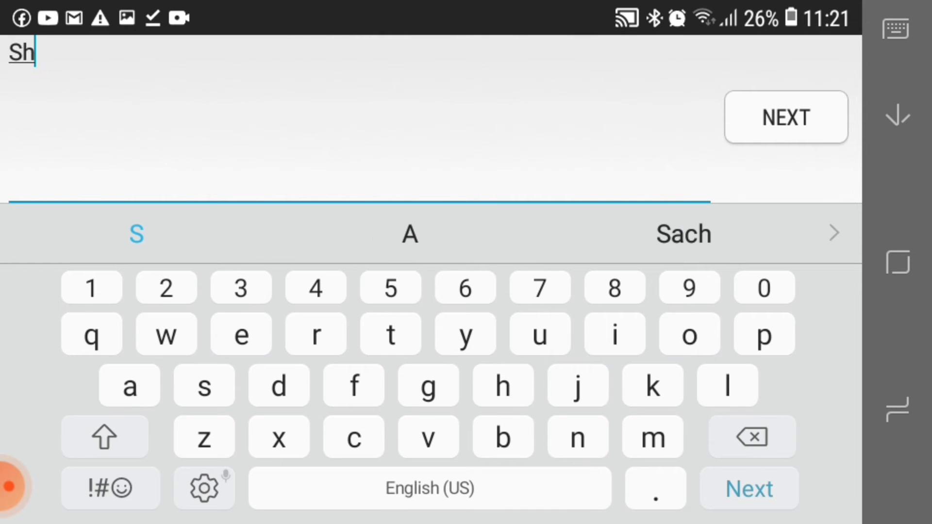
text(ort)
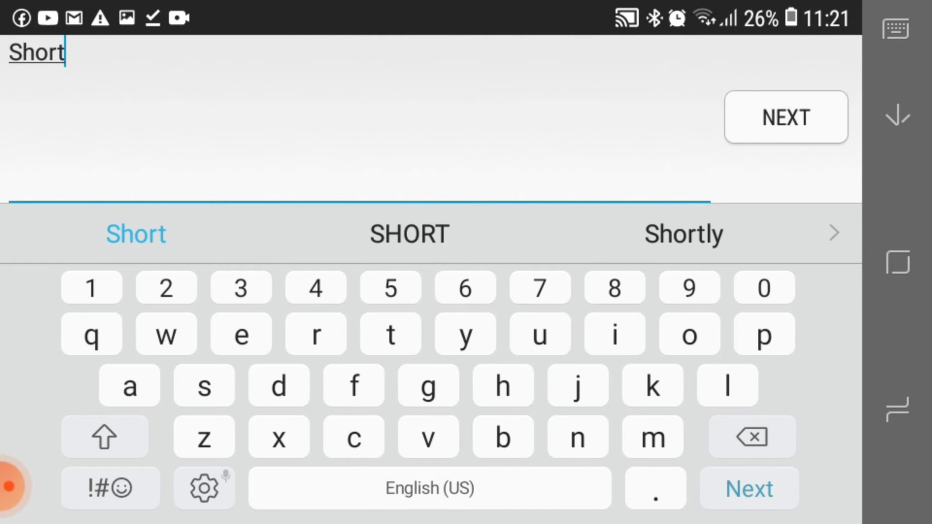
text(s)
click(787, 117)
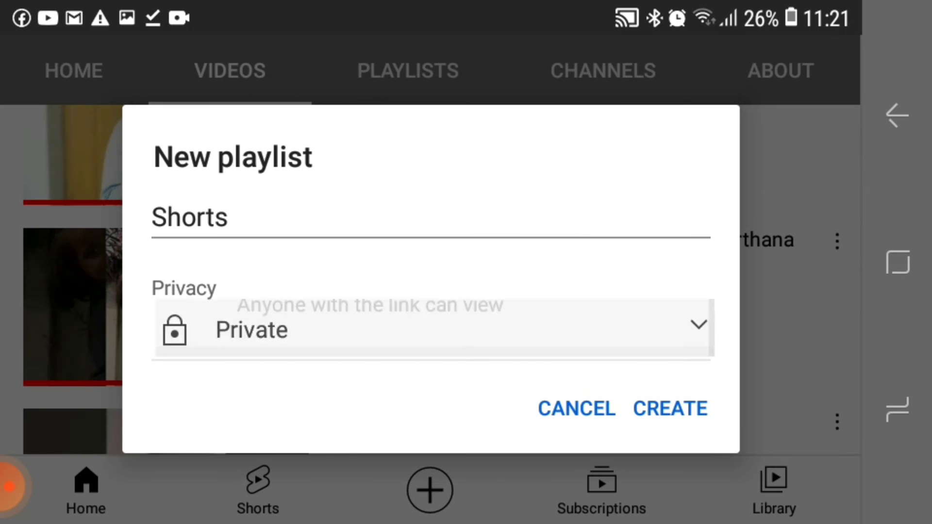
click(437, 329)
click(270, 300)
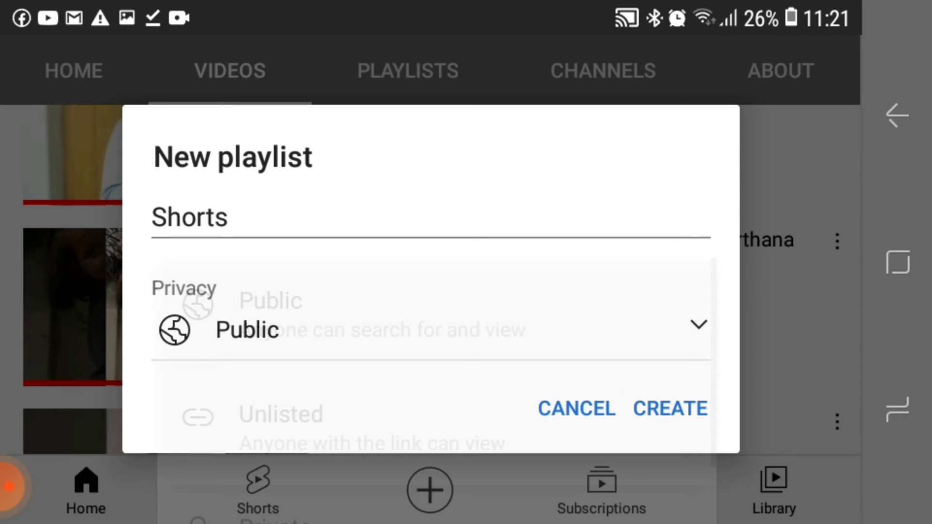
click(670, 408)
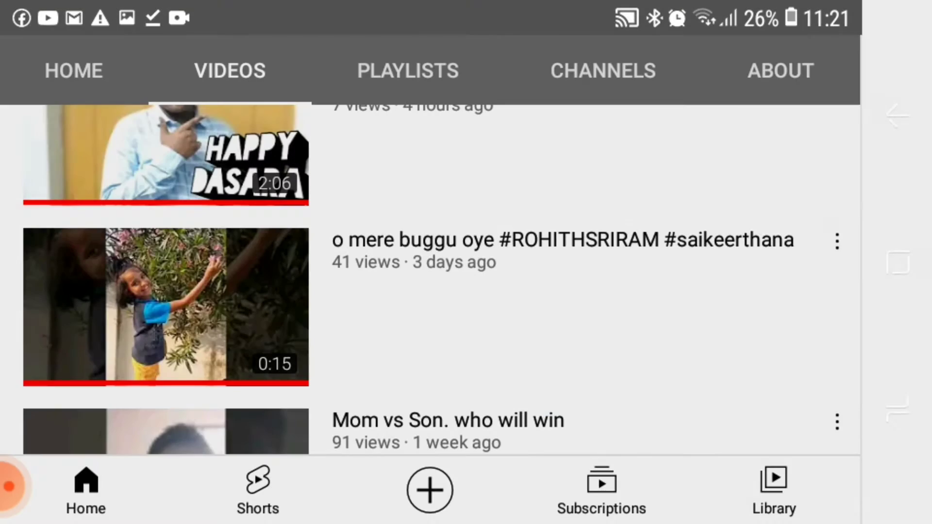
scroll(437, 291, down, 2)
scroll(436, 292, up, 3)
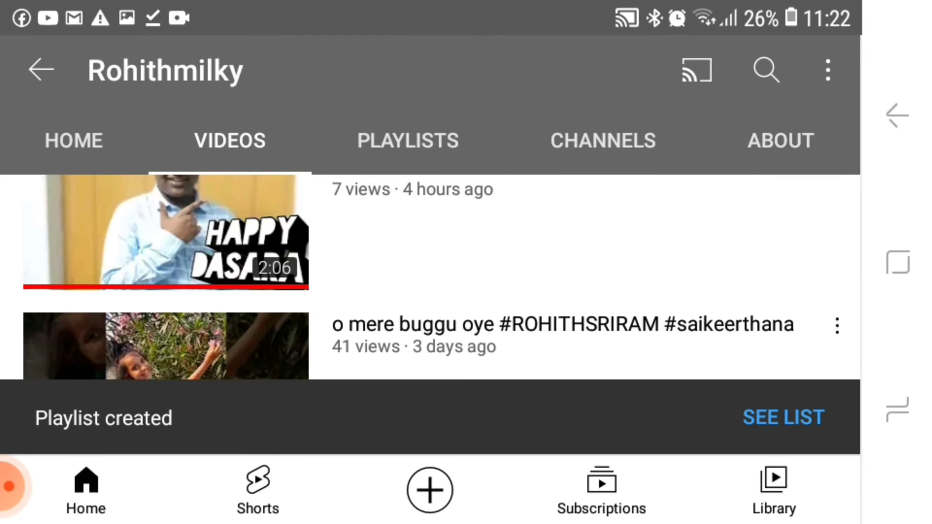
Step: Check that the Shorts playlist holds only 'o mere buggu oye', then return to Playlists
click(407, 141)
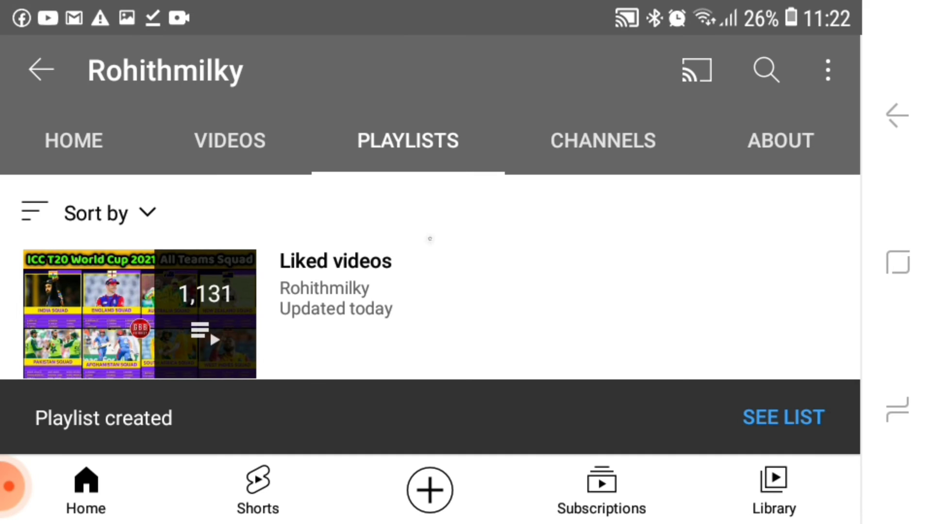
scroll(437, 291, down, 4)
click(210, 218)
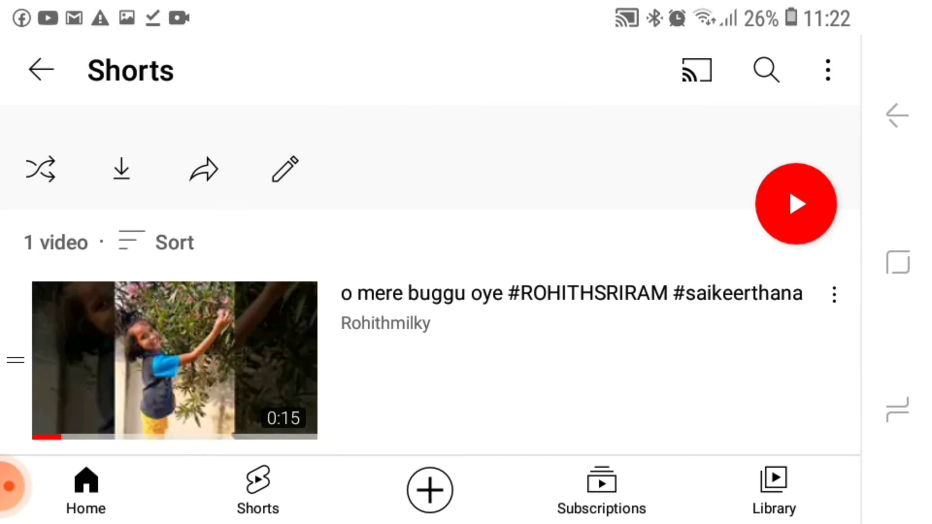
click(385, 323)
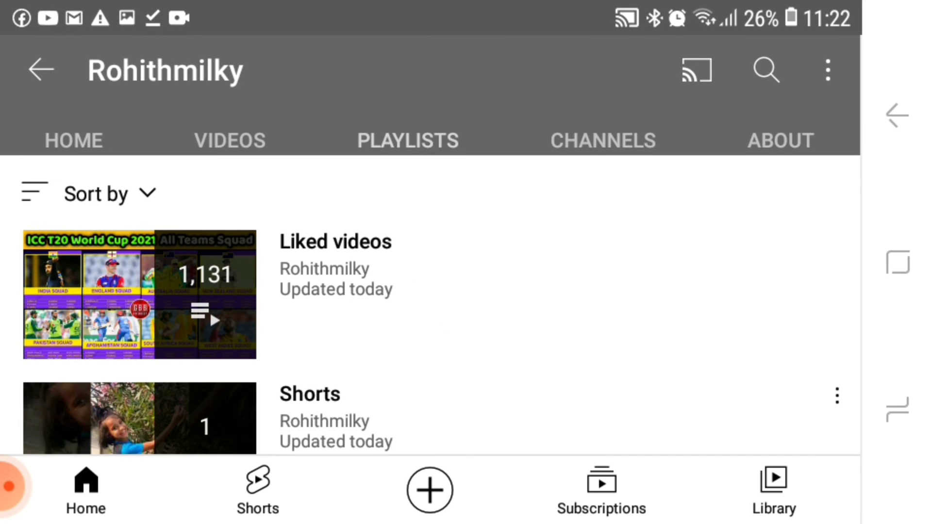
scroll(437, 291, down, 5)
scroll(437, 292, down, 2)
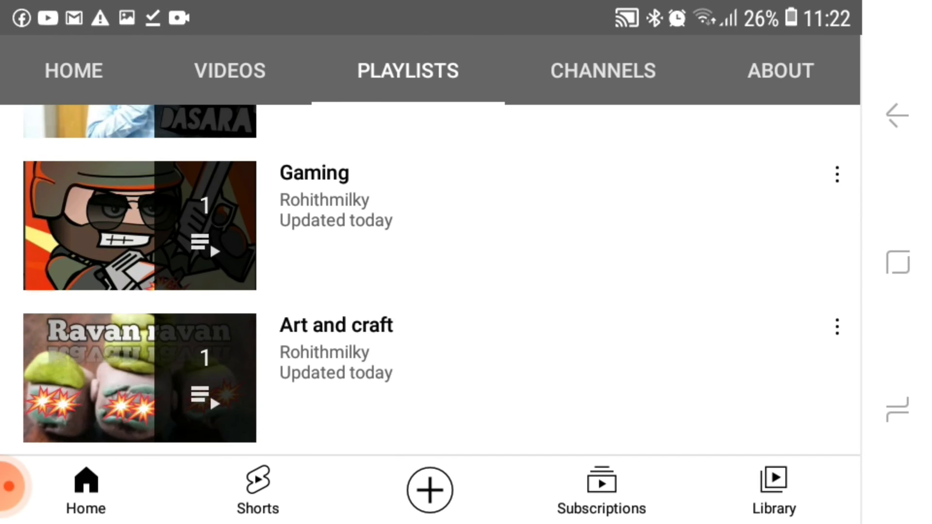
scroll(437, 291, up, 8)
scroll(438, 291, down, 4)
scroll(437, 327, down, 2)
click(13, 487)
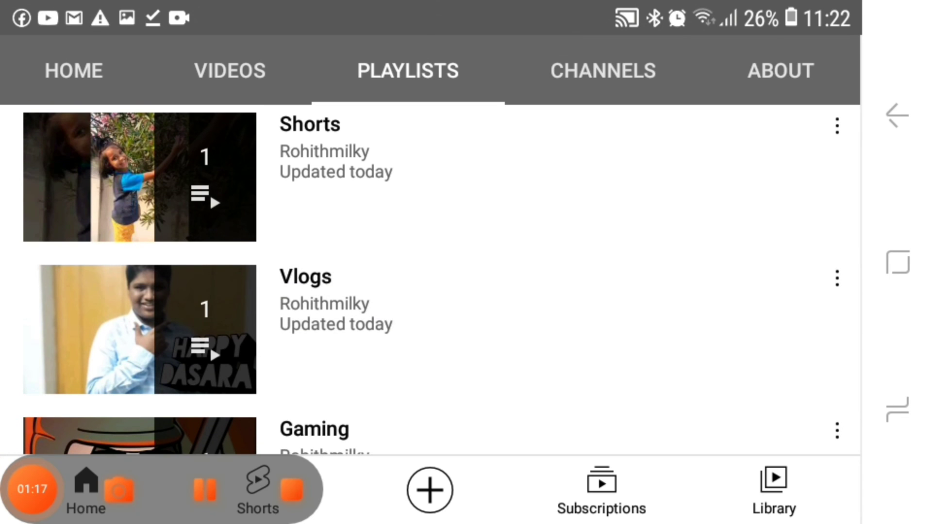